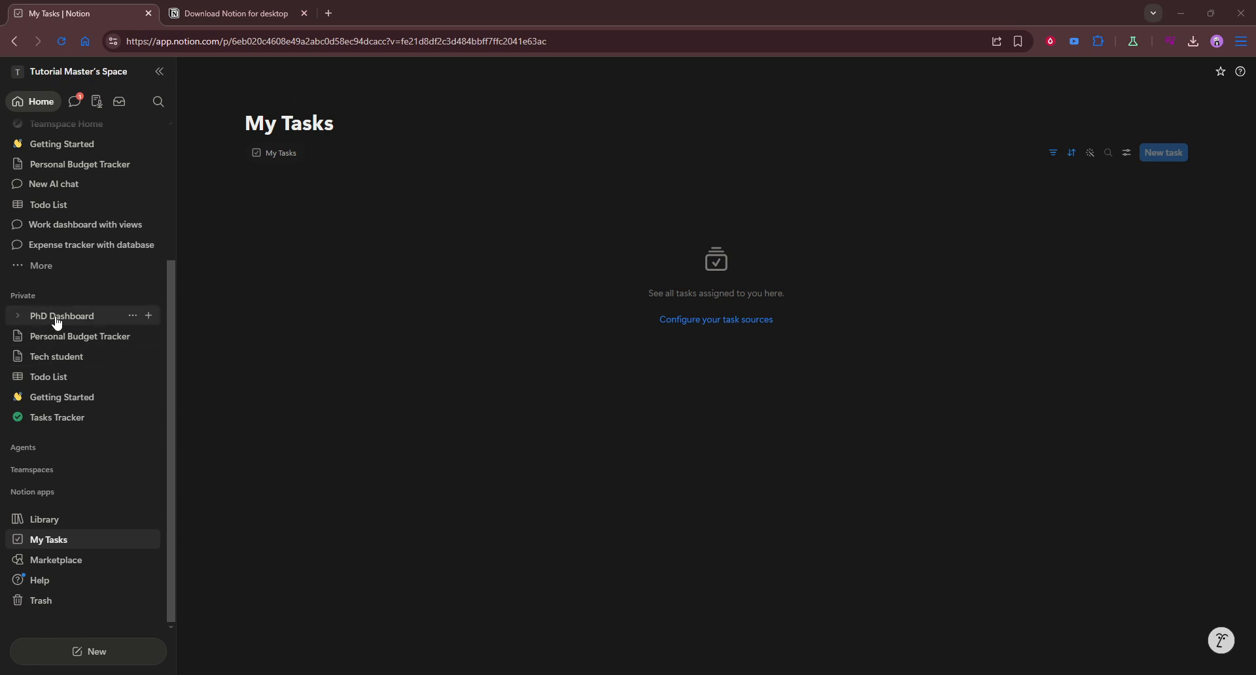
# Step: Create a new blank page in the Private section
pyautogui.click(148, 295)
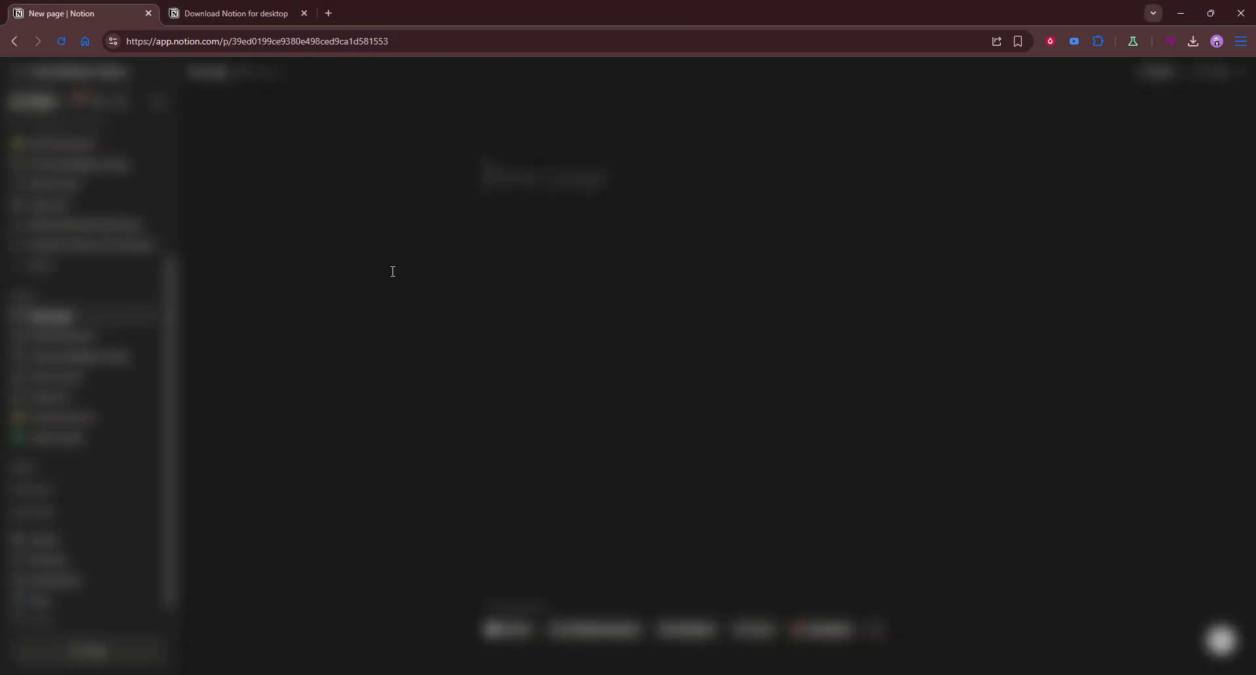
pyautogui.write('/')
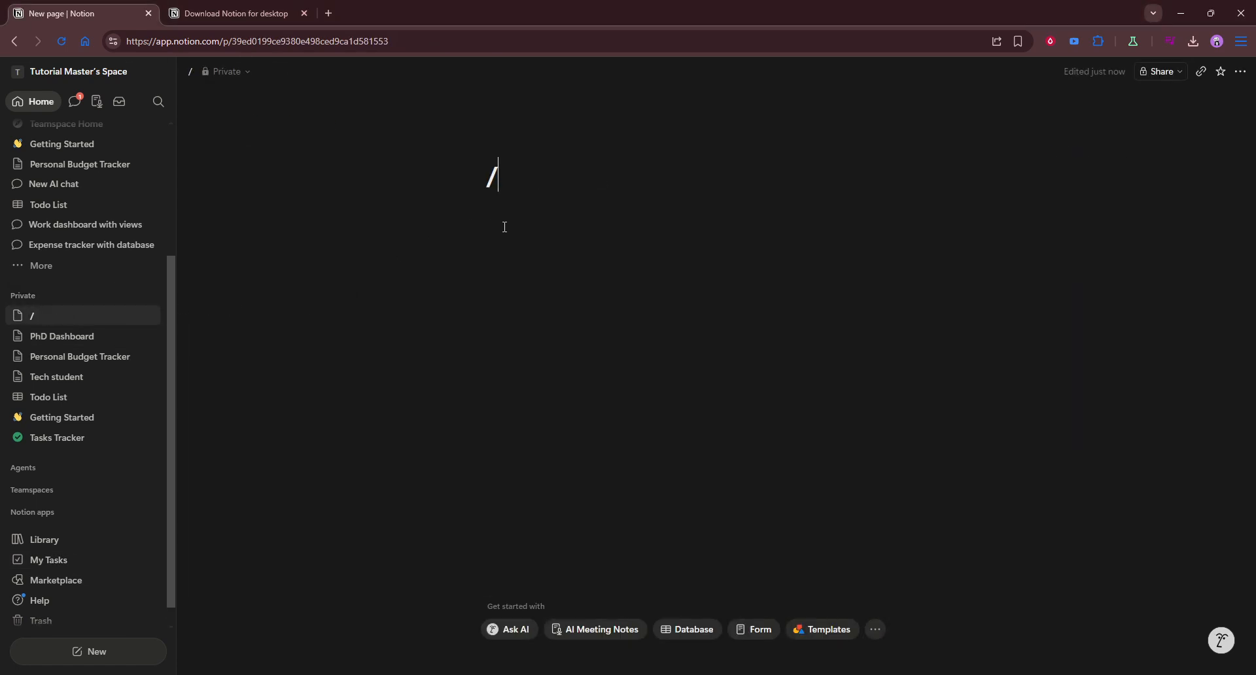
pyautogui.write('da')
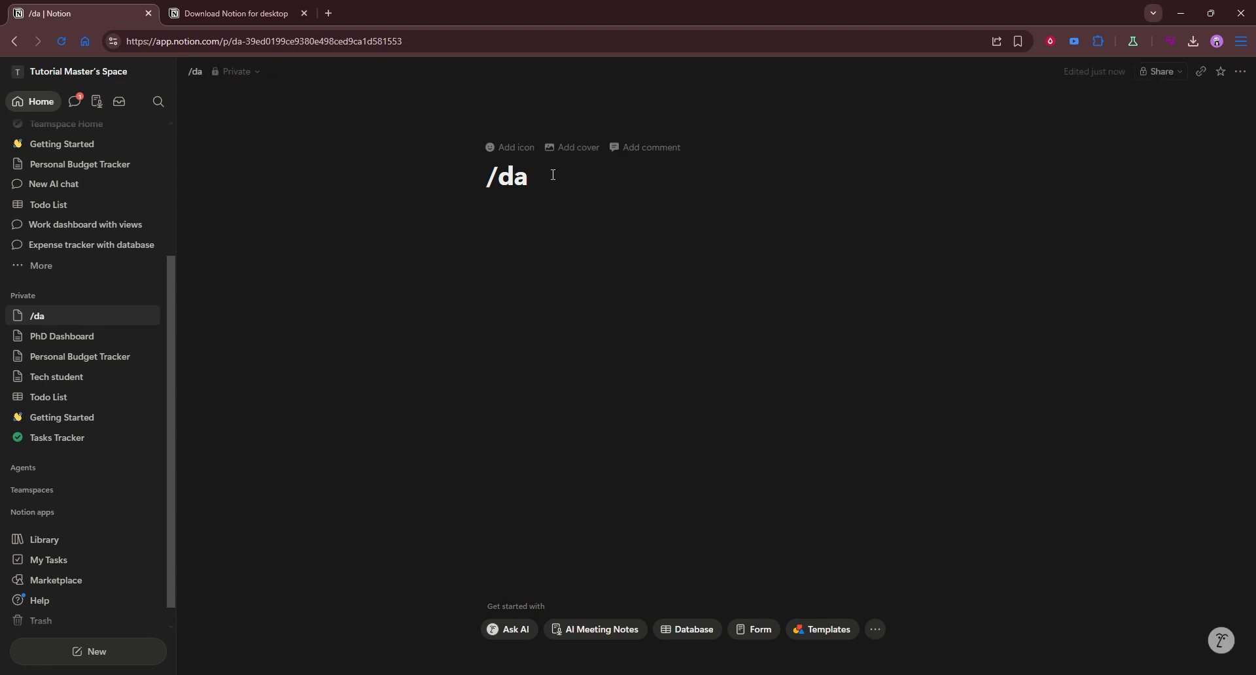
pyautogui.moveTo(552, 175); pyautogui.dragTo(455, 187)
pyautogui.press('BackSpace')
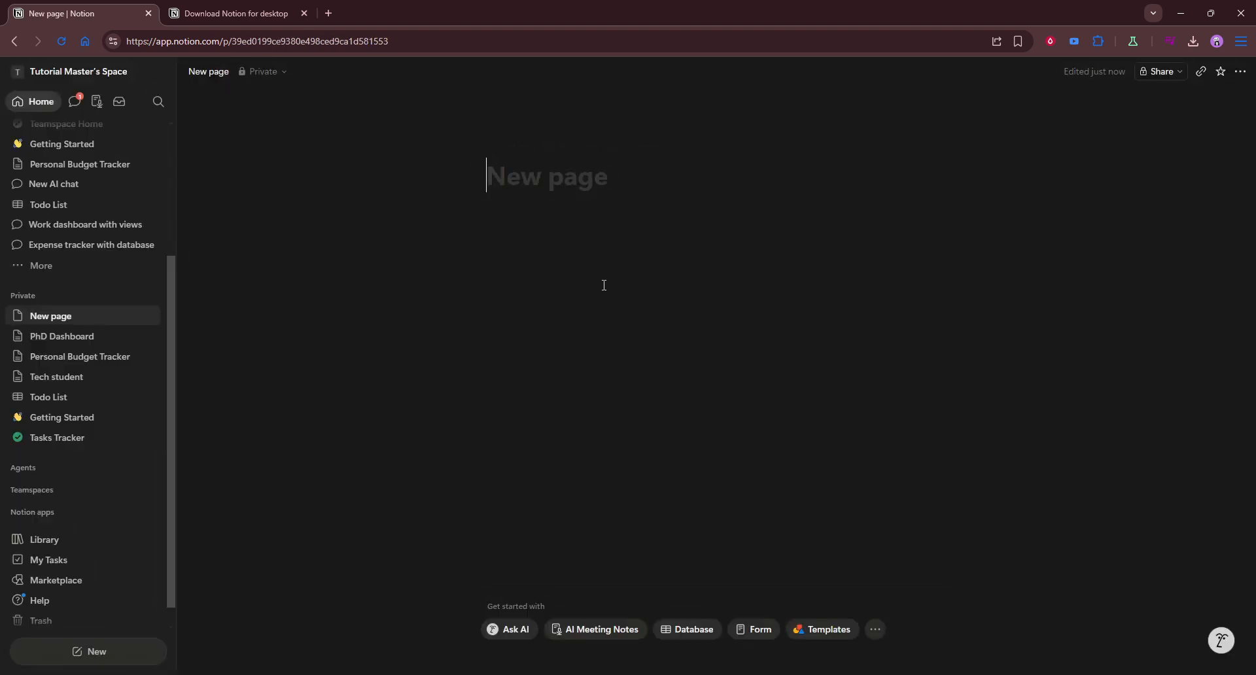
pyautogui.press('Return')
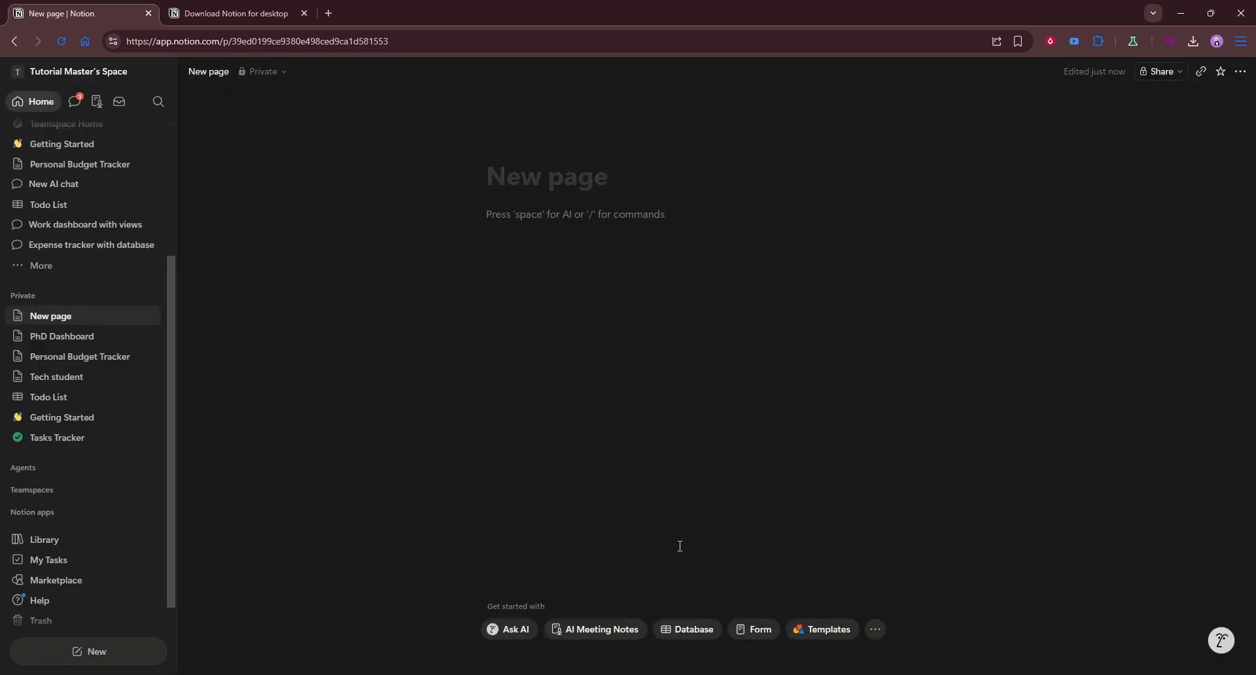
# Step: Turn the new page into a database from the Projects template, keeping its default features
pyautogui.click(682, 627)
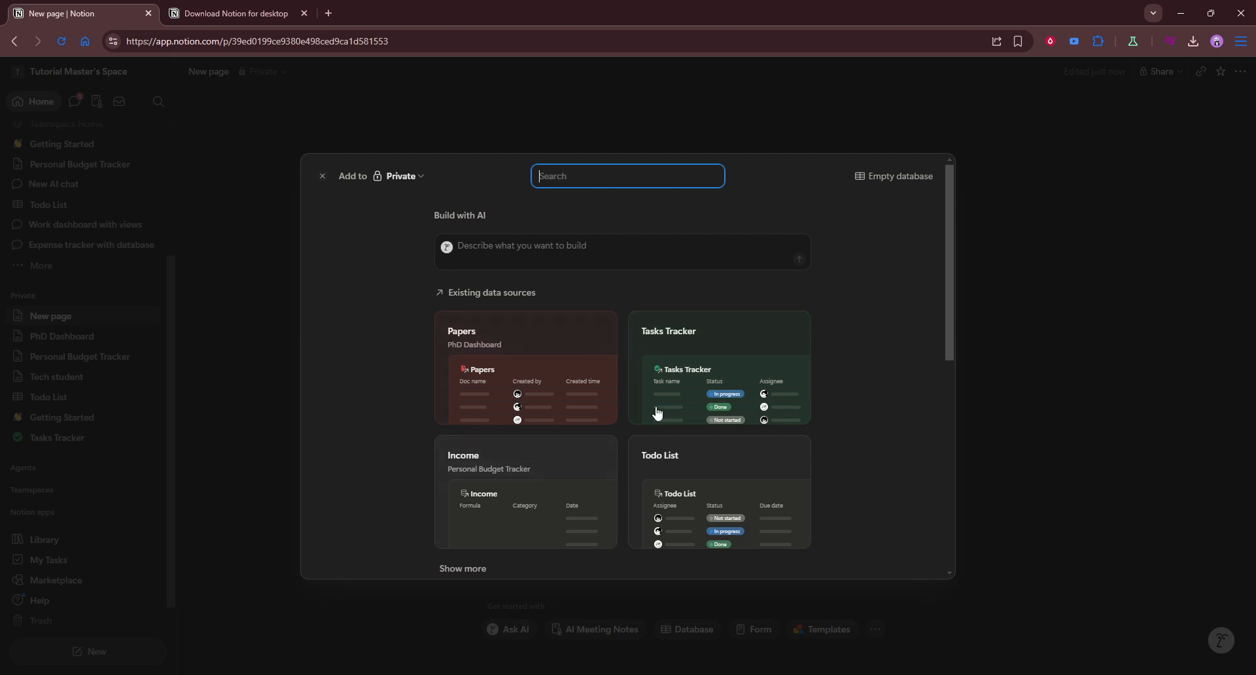
pyautogui.scroll(-2, 553, 337)
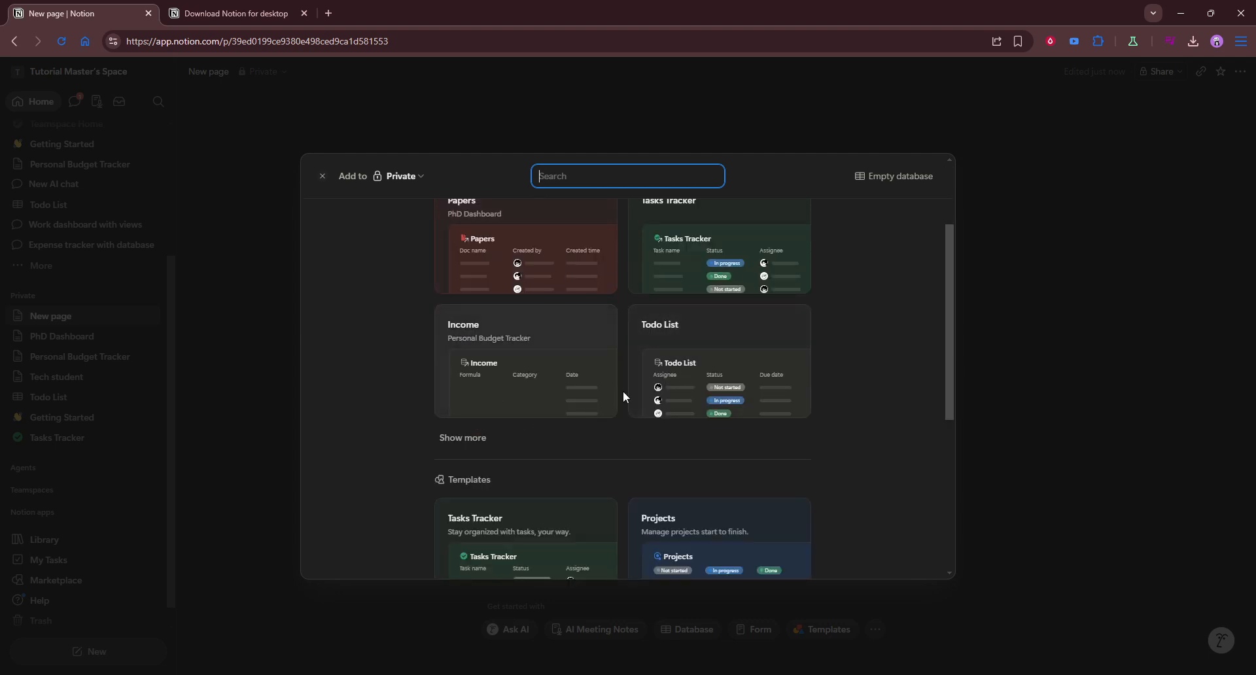
pyautogui.scroll(-1, 554, 367)
pyautogui.scroll(2, 610, 451)
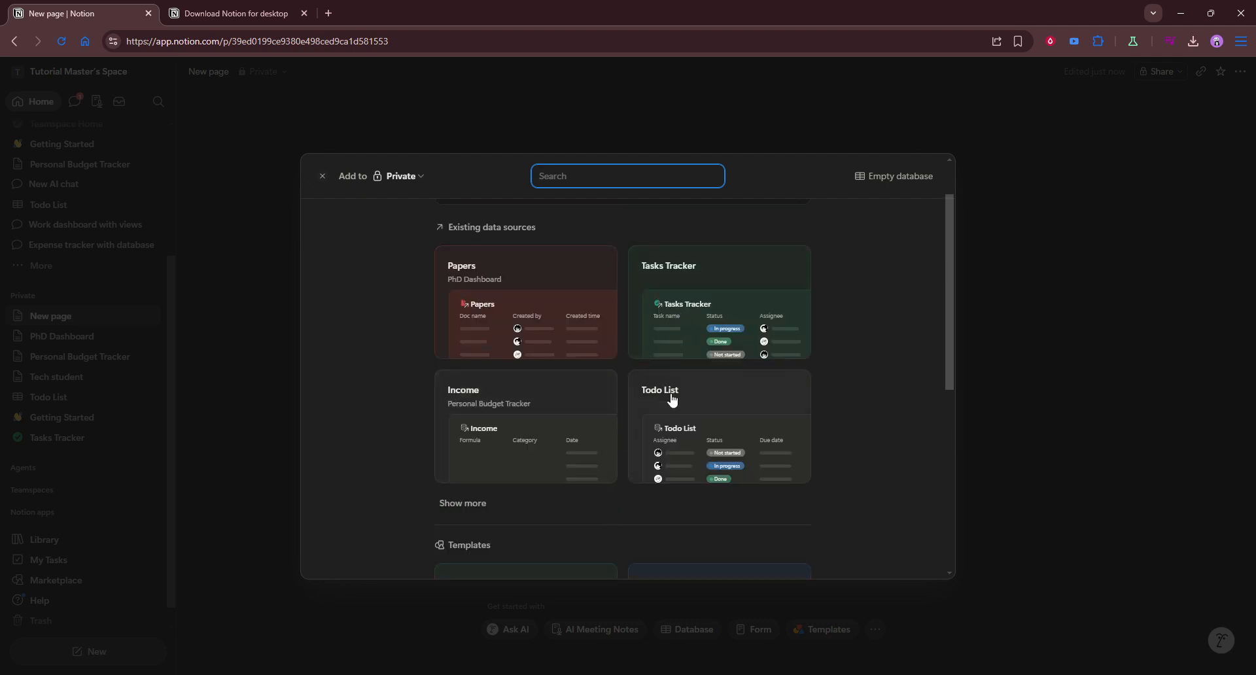
pyautogui.scroll(-2, 558, 381)
pyautogui.scroll(-4, 631, 338)
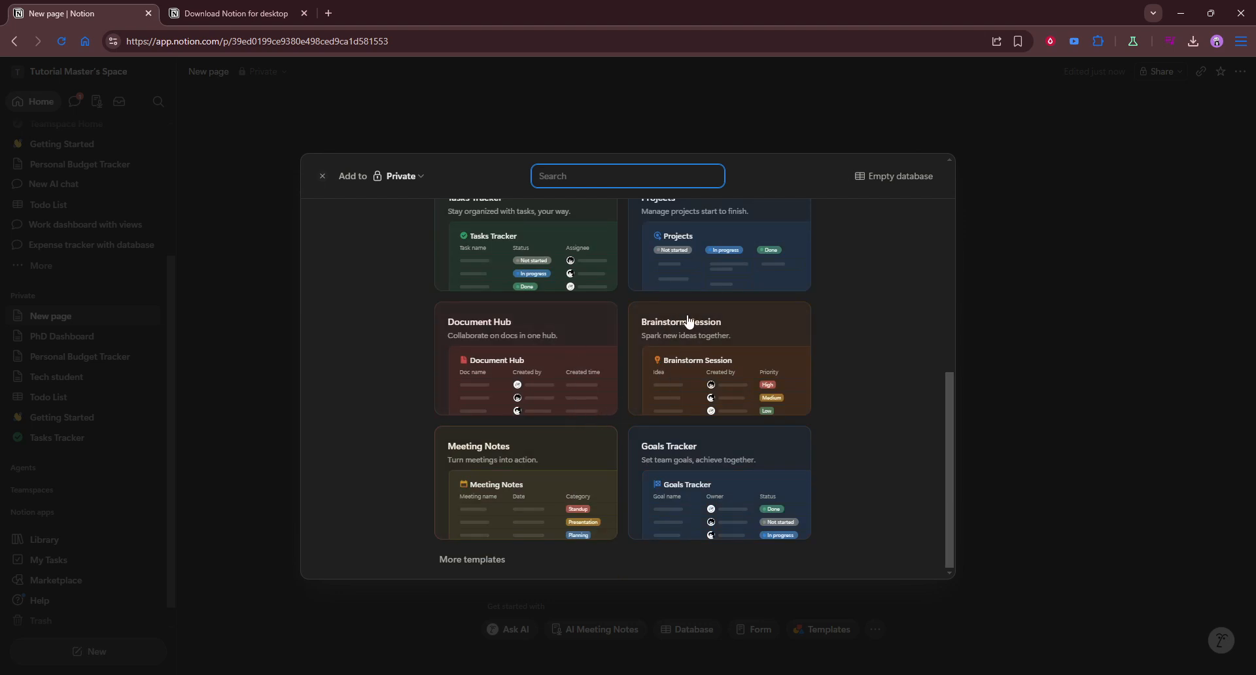
pyautogui.scroll(2, 623, 462)
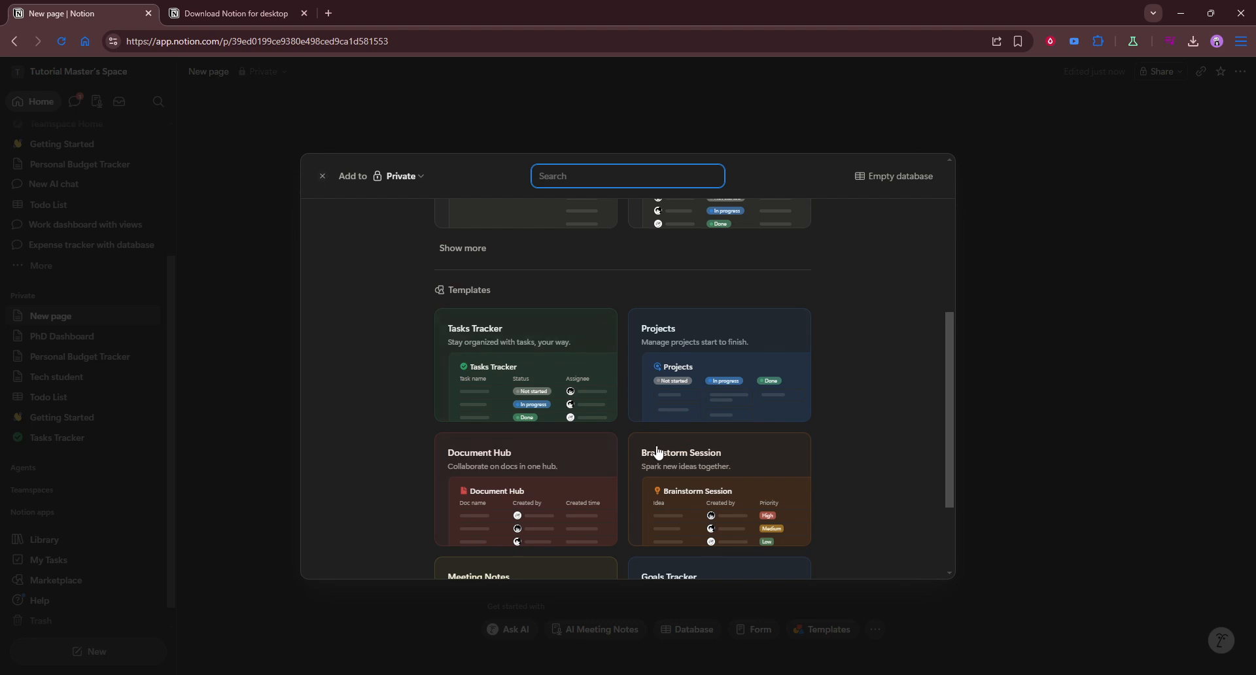
pyautogui.scroll(-2, 730, 455)
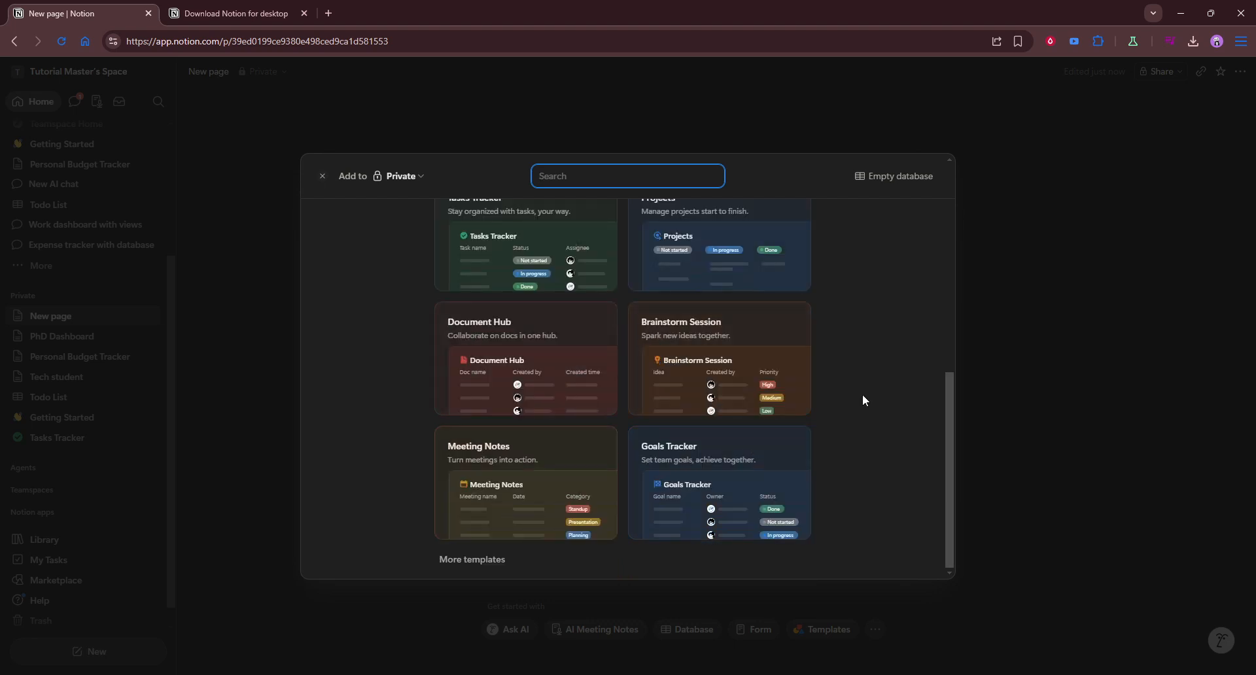
pyautogui.scroll(2, 758, 415)
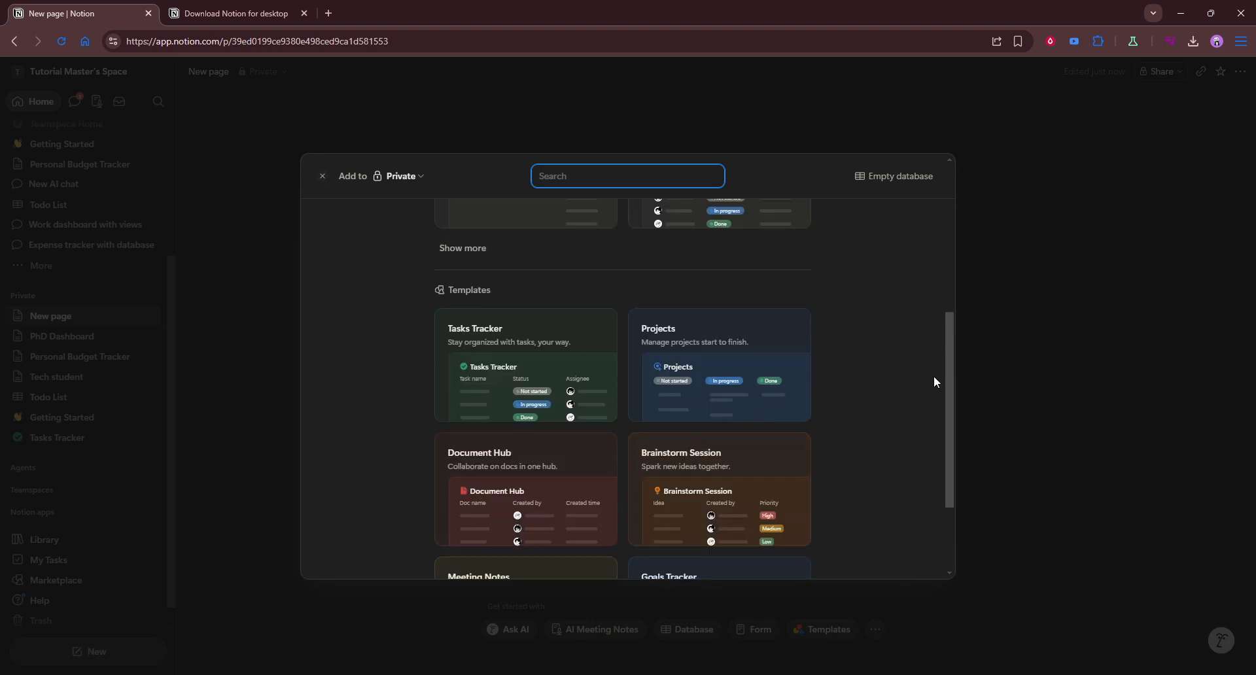
pyautogui.click(741, 359)
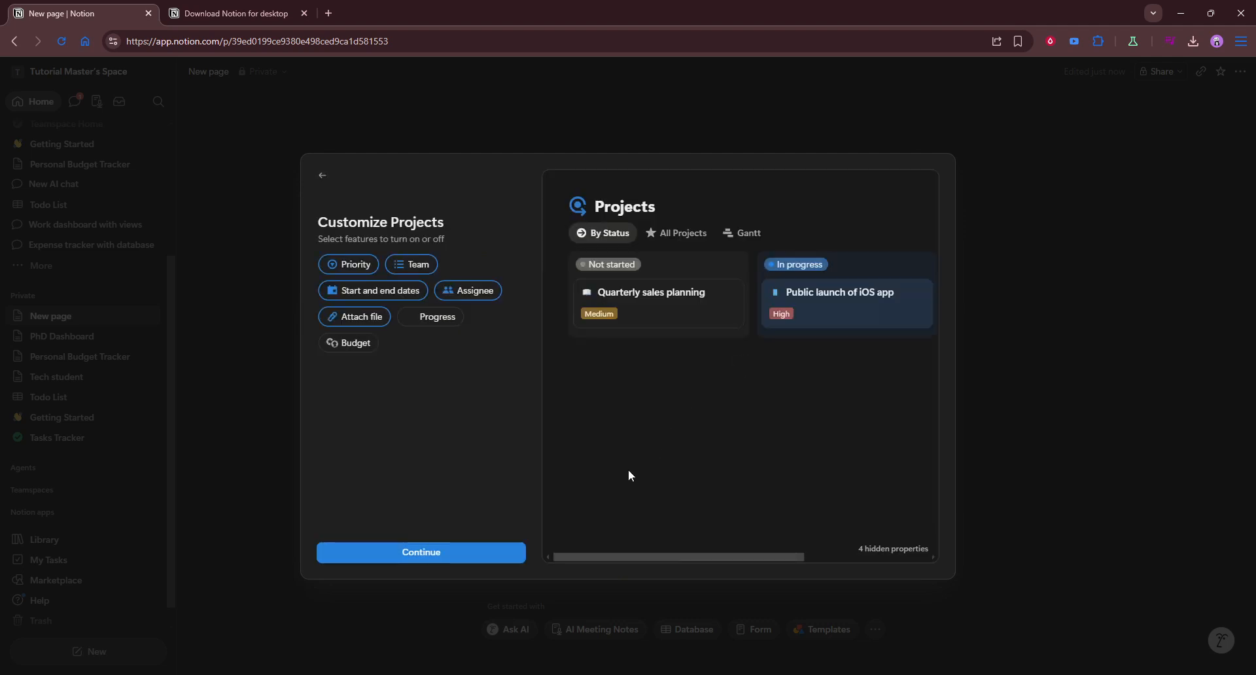
pyautogui.click(485, 561)
pyautogui.click(485, 561)
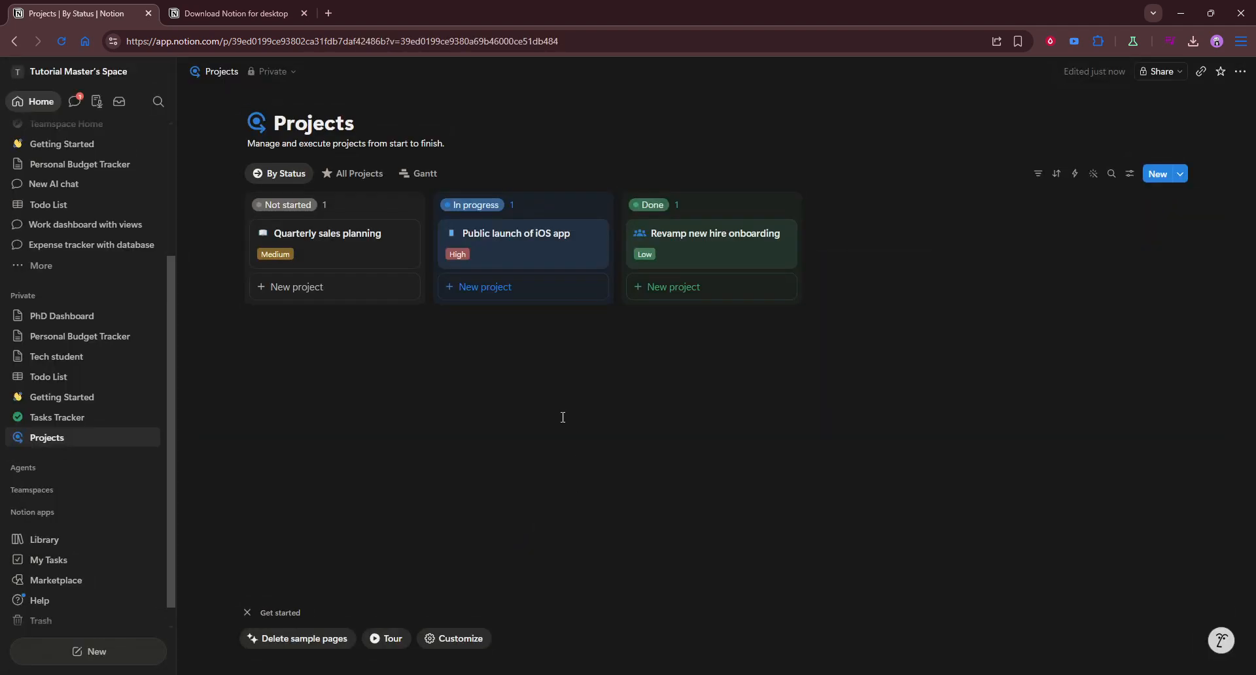
# Step: Look at the All Projects table view and return to the By Status board
pyautogui.click(380, 173)
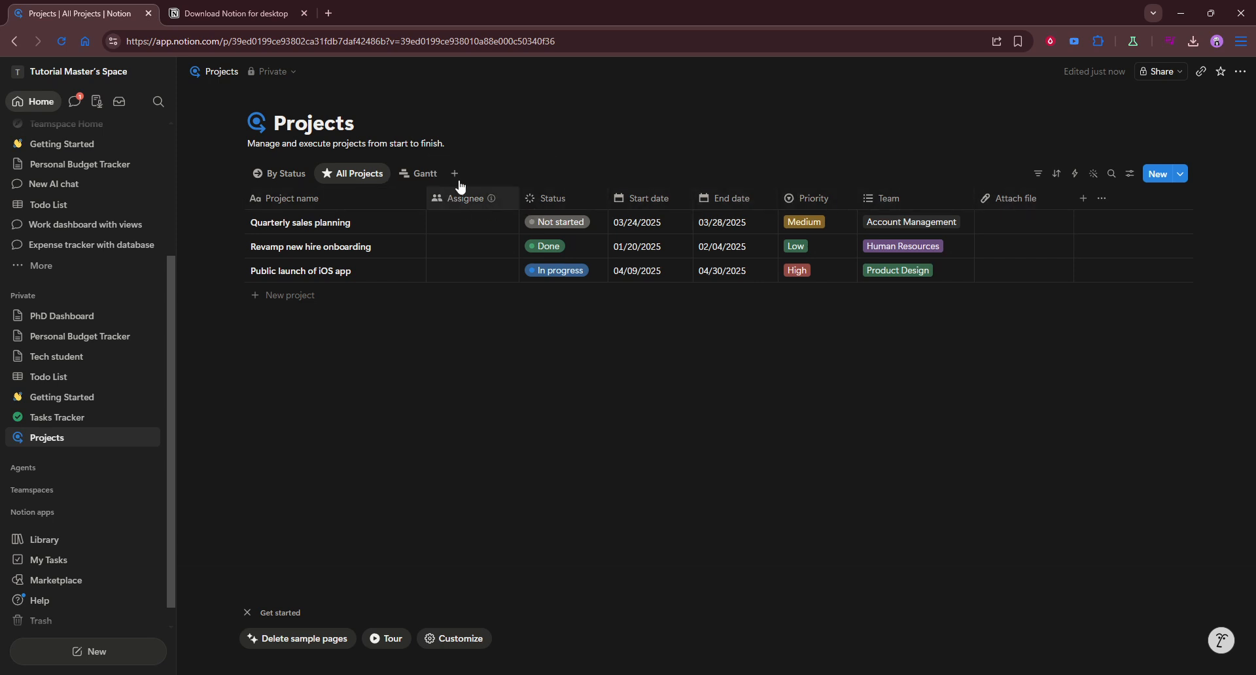
pyautogui.click(275, 173)
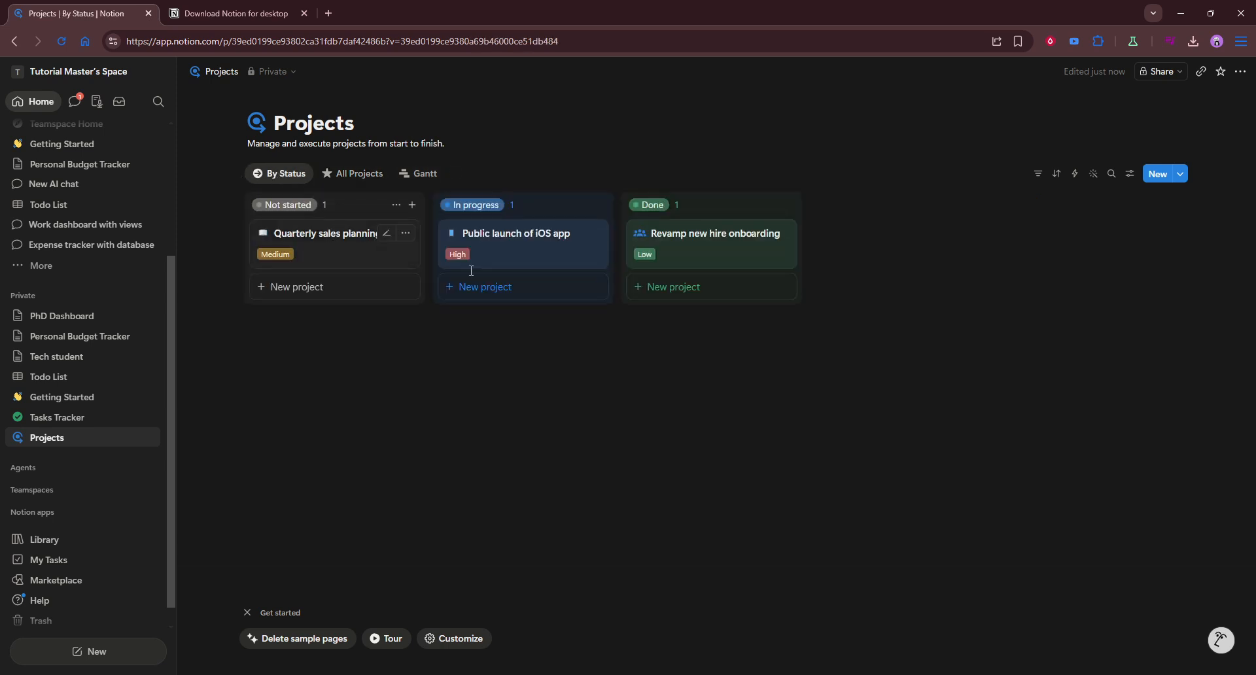
pyautogui.click(288, 178)
pyautogui.click(286, 197)
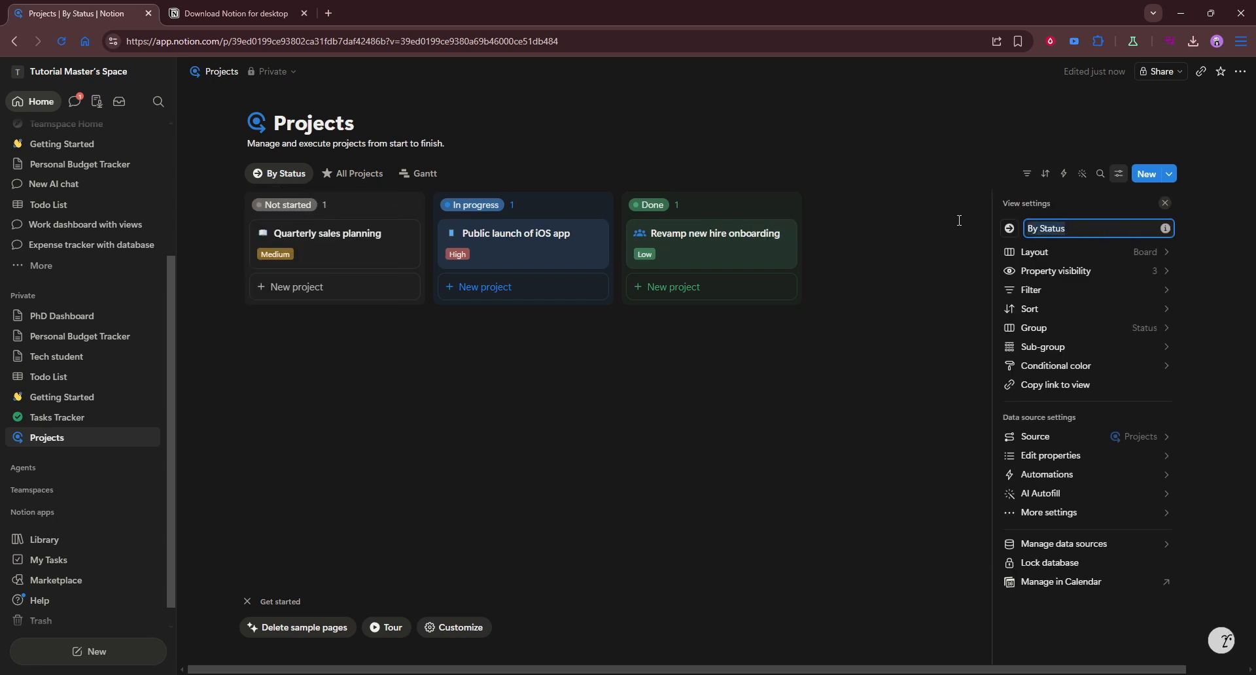
pyautogui.click(913, 216)
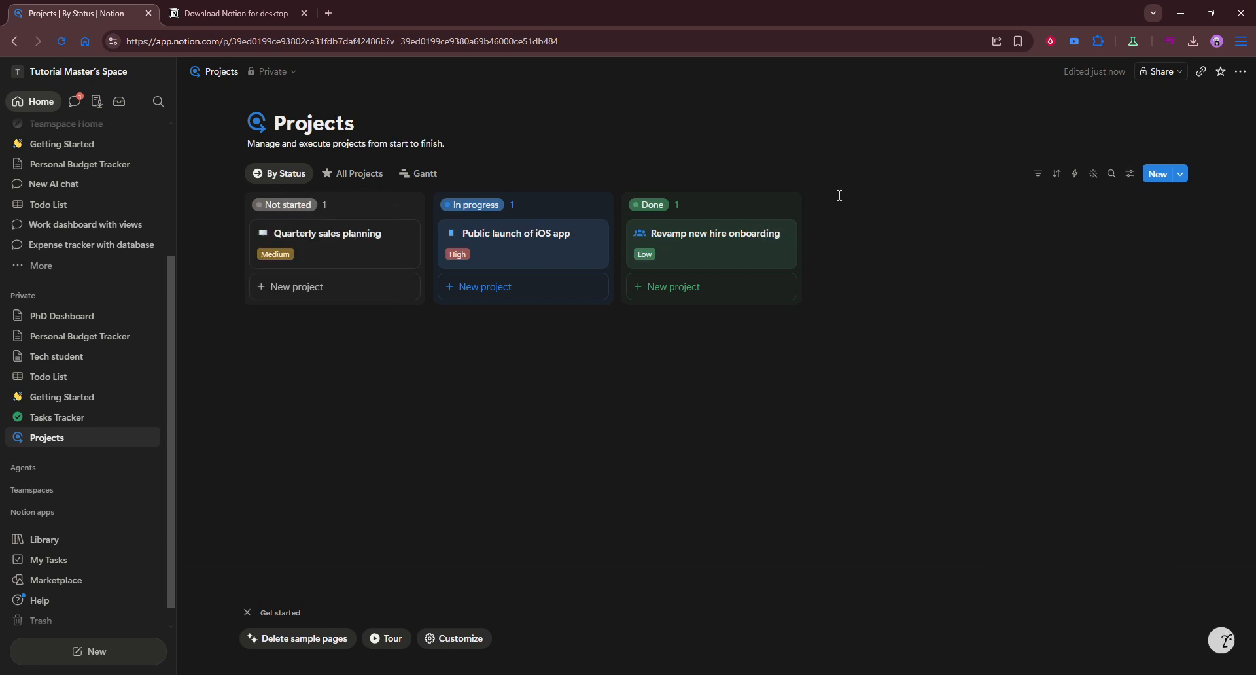
# Step: Rename the By Status board view to "Pipeline View"
pyautogui.click(281, 173)
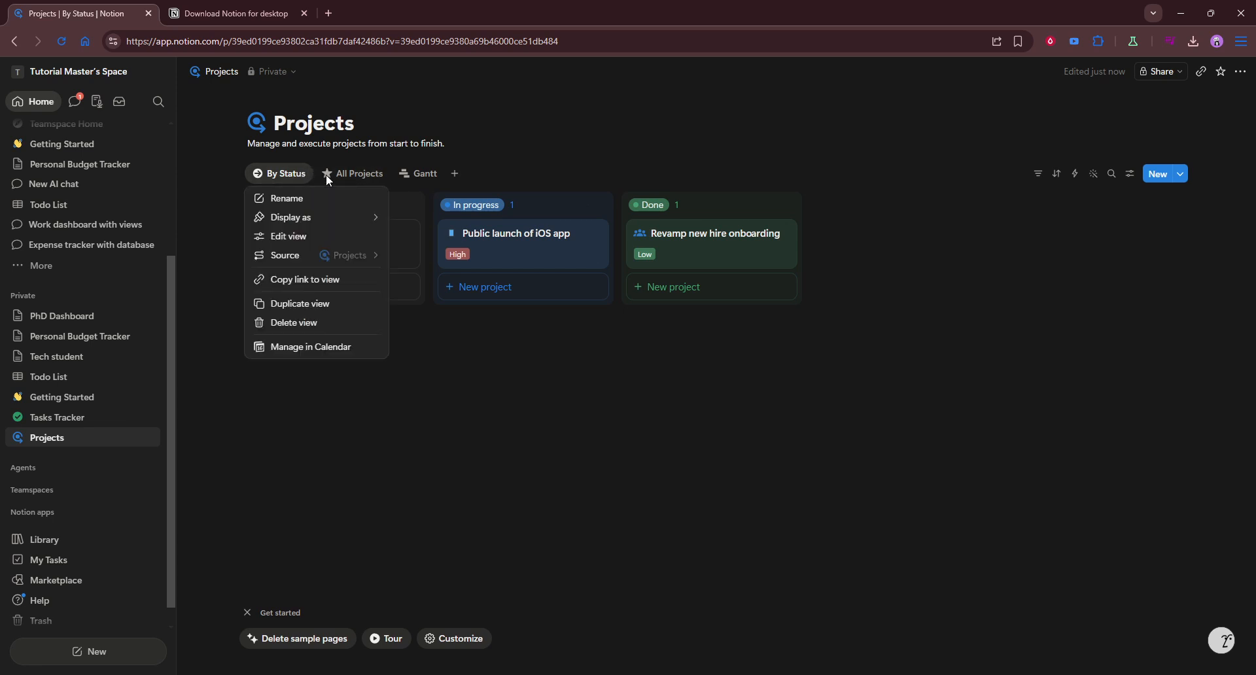
pyautogui.click(322, 197)
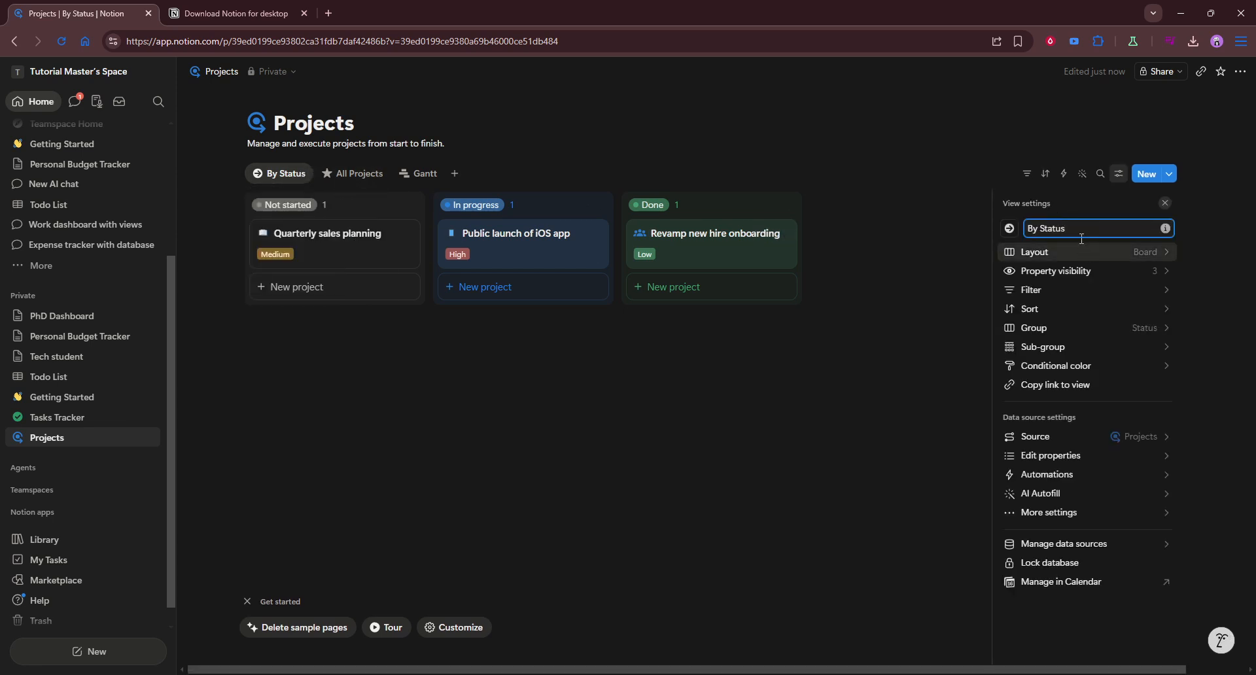
pyautogui.moveTo(1073, 226); pyautogui.dragTo(980, 230)
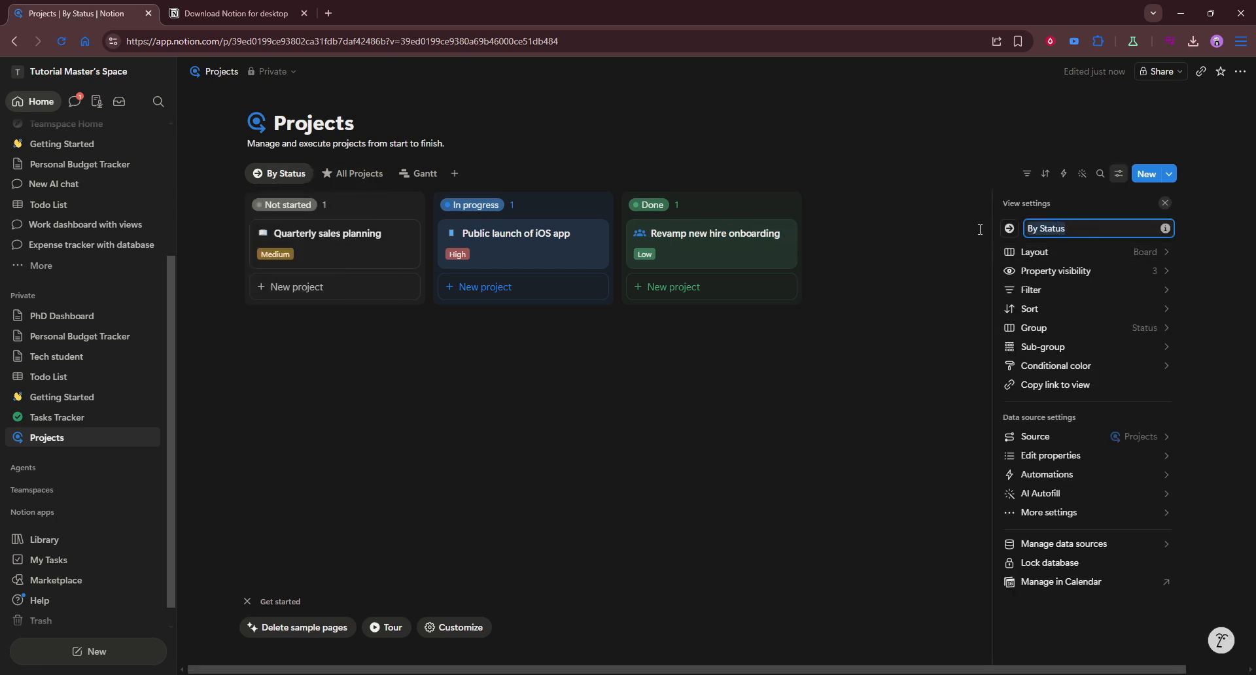
pyautogui.write('Pipeline View')
pyautogui.click(937, 194)
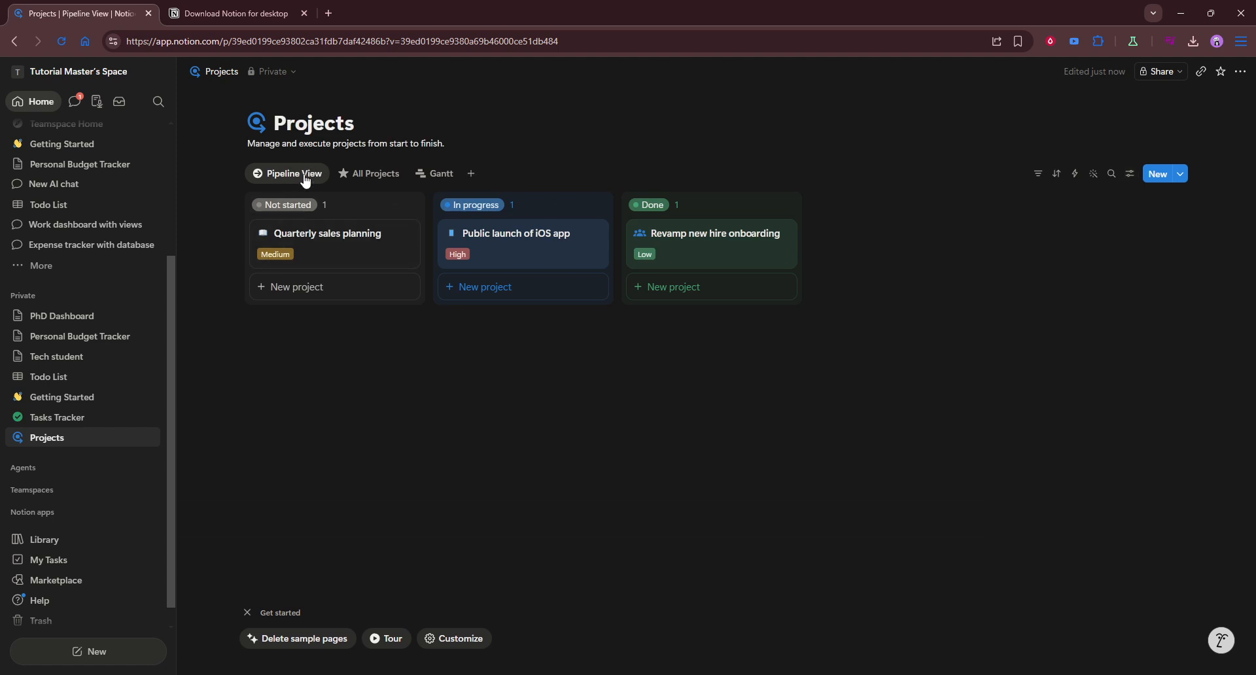
# Step: Add a new Text property to the table in the All Projects view
pyautogui.click(371, 173)
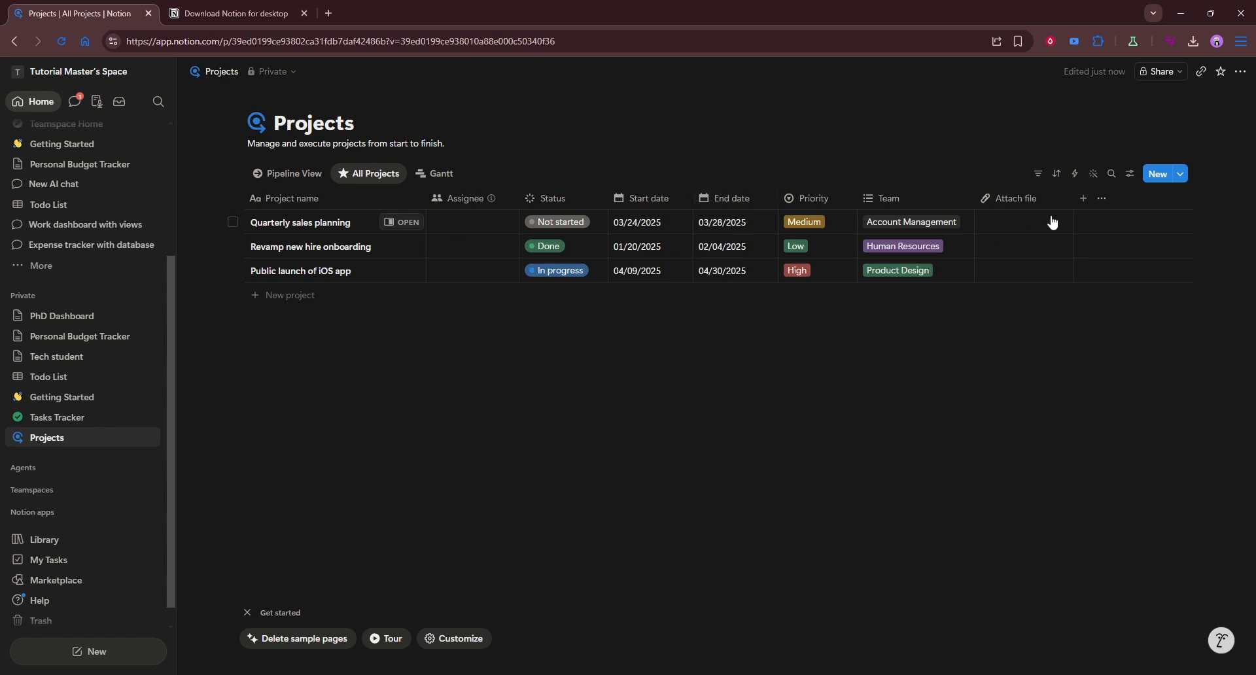
pyautogui.click(1083, 198)
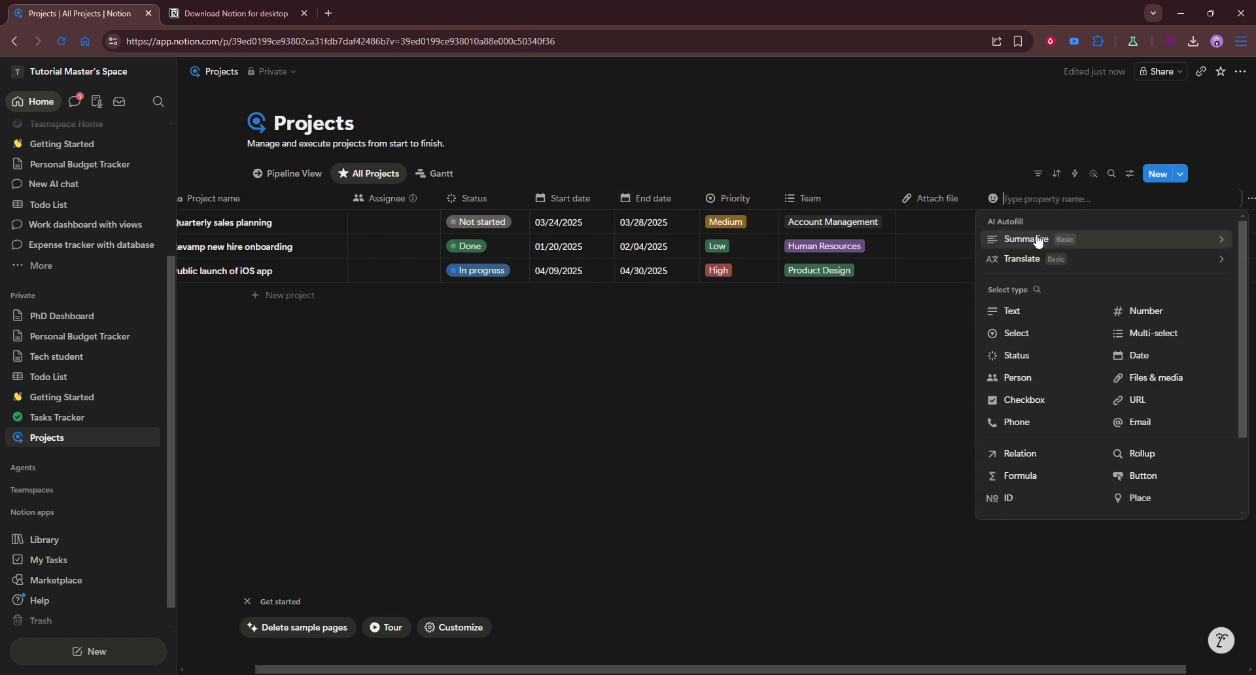
pyautogui.moveTo(1030, 264)
pyautogui.click(1033, 315)
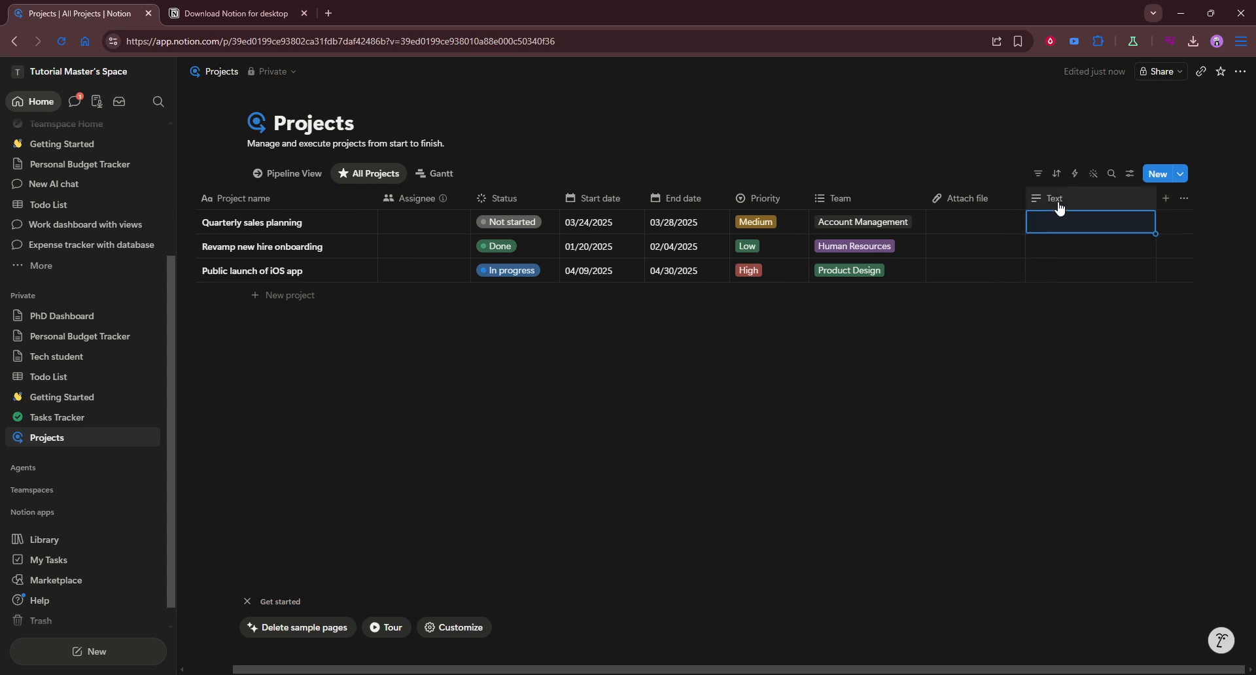
# Step: Rename the new text property to "Notes"
pyautogui.click(1058, 201)
pyautogui.hotkey('ctrl', 'a')
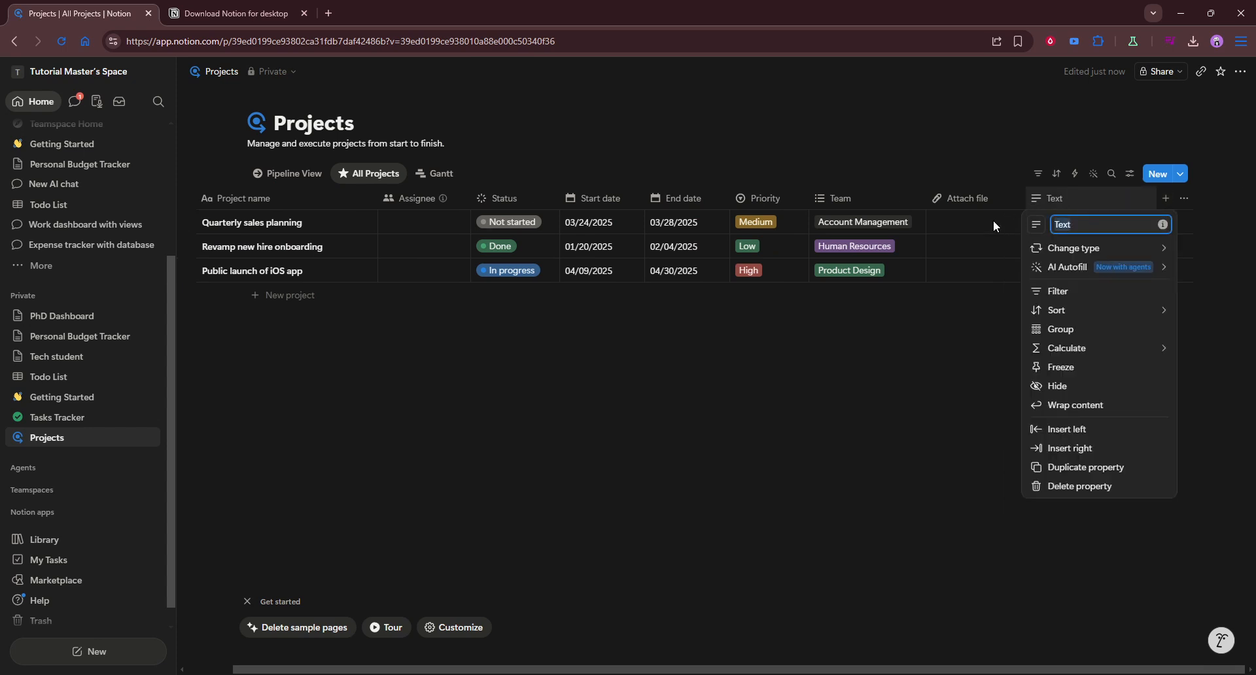
pyautogui.write('B')
pyautogui.press('BackSpace')
pyautogui.write('Notes')
pyautogui.click(957, 315)
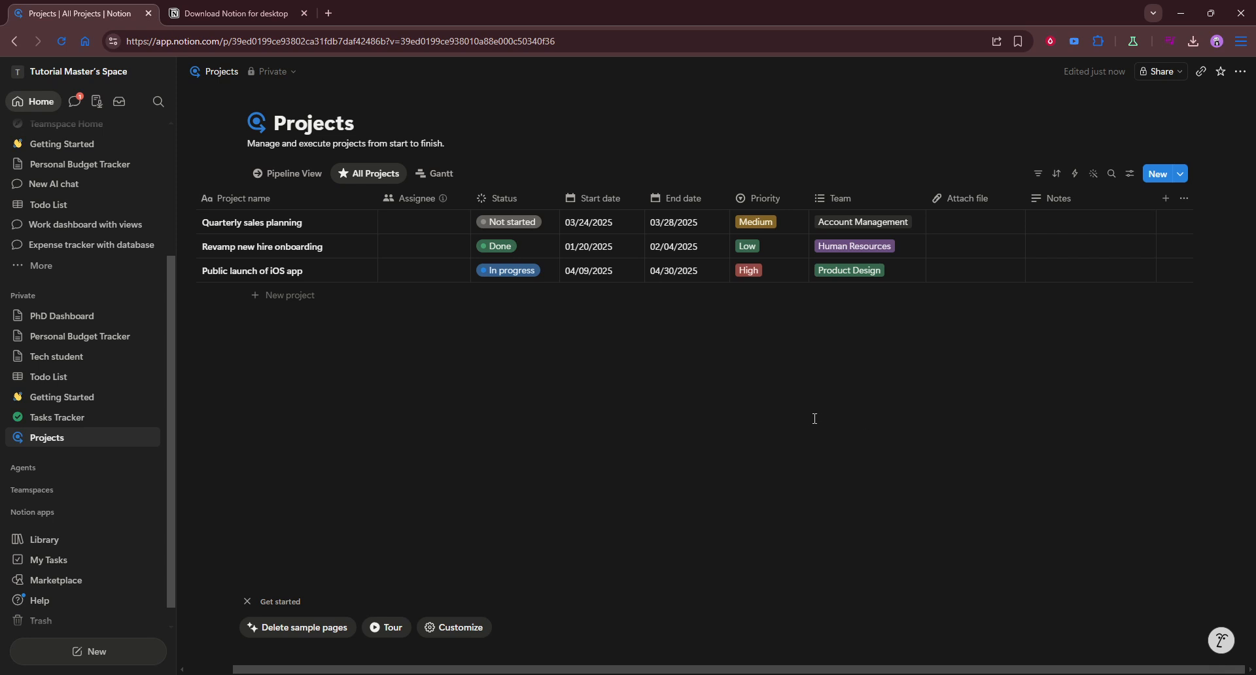
# Step: Rename the table's Project name property to "Client name"
pyautogui.click(263, 203)
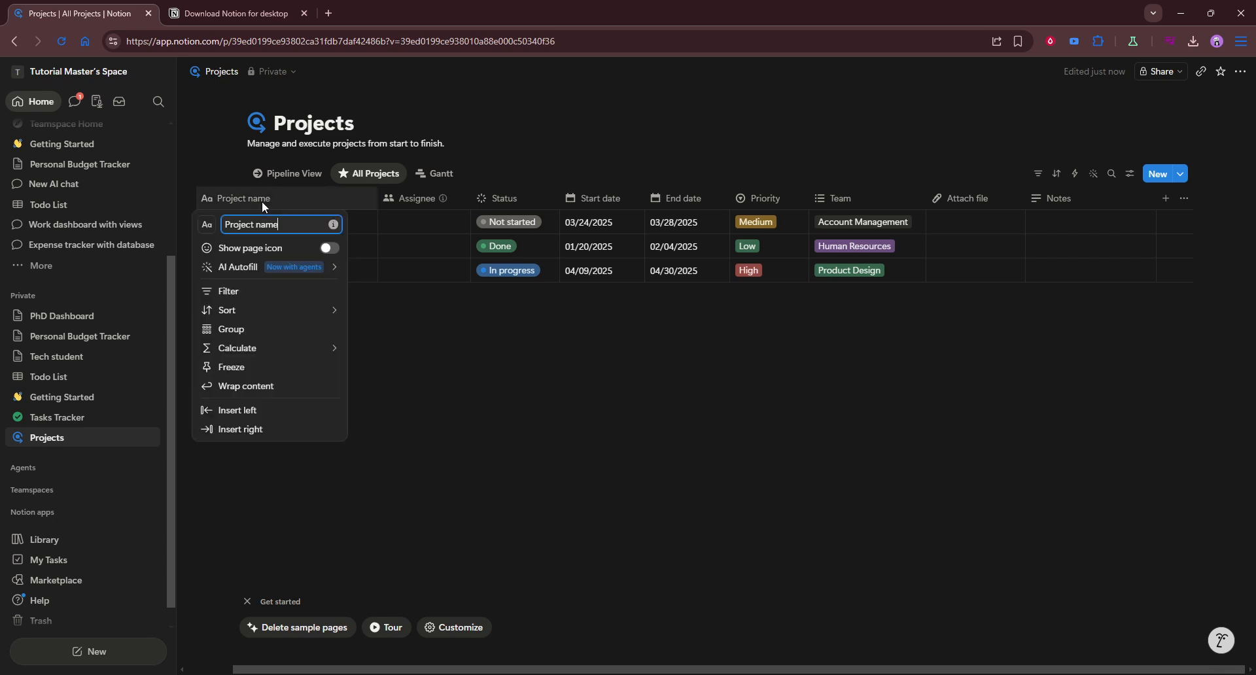
pyautogui.click(254, 224)
pyautogui.press('BackSpace')
pyautogui.press('BackSpace')
pyautogui.press('BackSpace')
pyautogui.press('BackSpace')
pyautogui.press('BackSpace')
pyautogui.press('BackSpace')
pyautogui.press('BackSpace')
pyautogui.press('BackSpace')
pyautogui.write('Client')
pyautogui.click(377, 328)
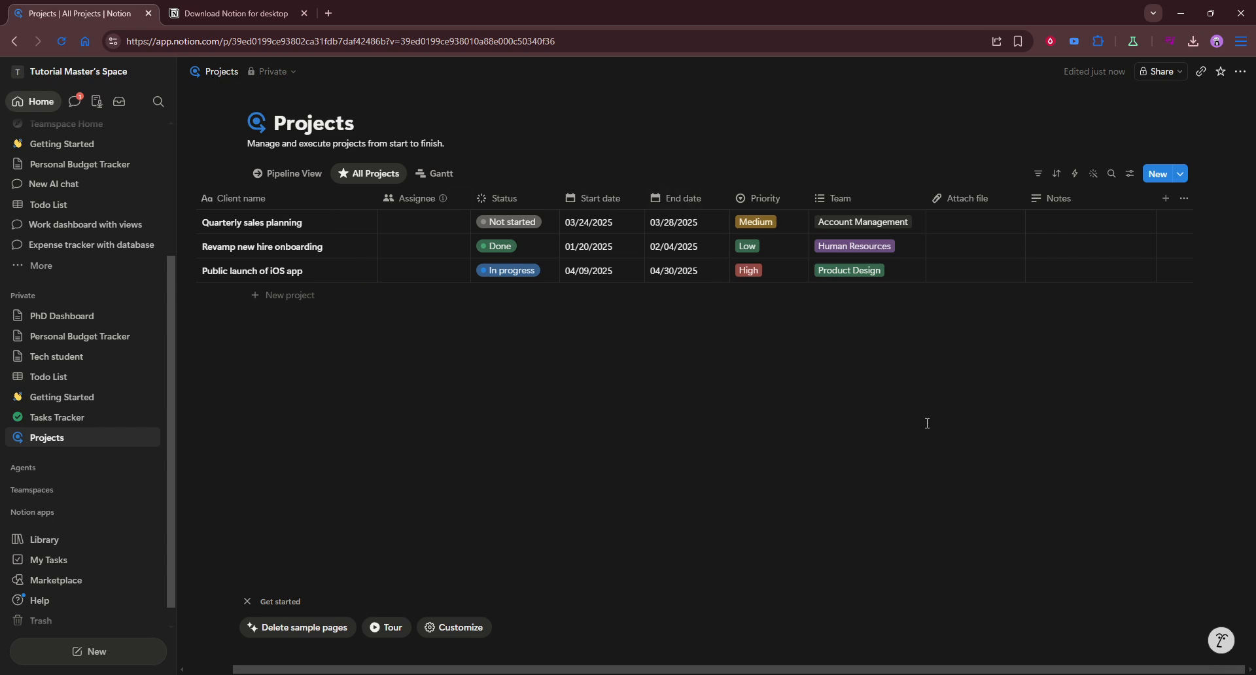
# Step: Check which properties are available for filtering the All Projects view, without adding a filter
pyautogui.click(1038, 174)
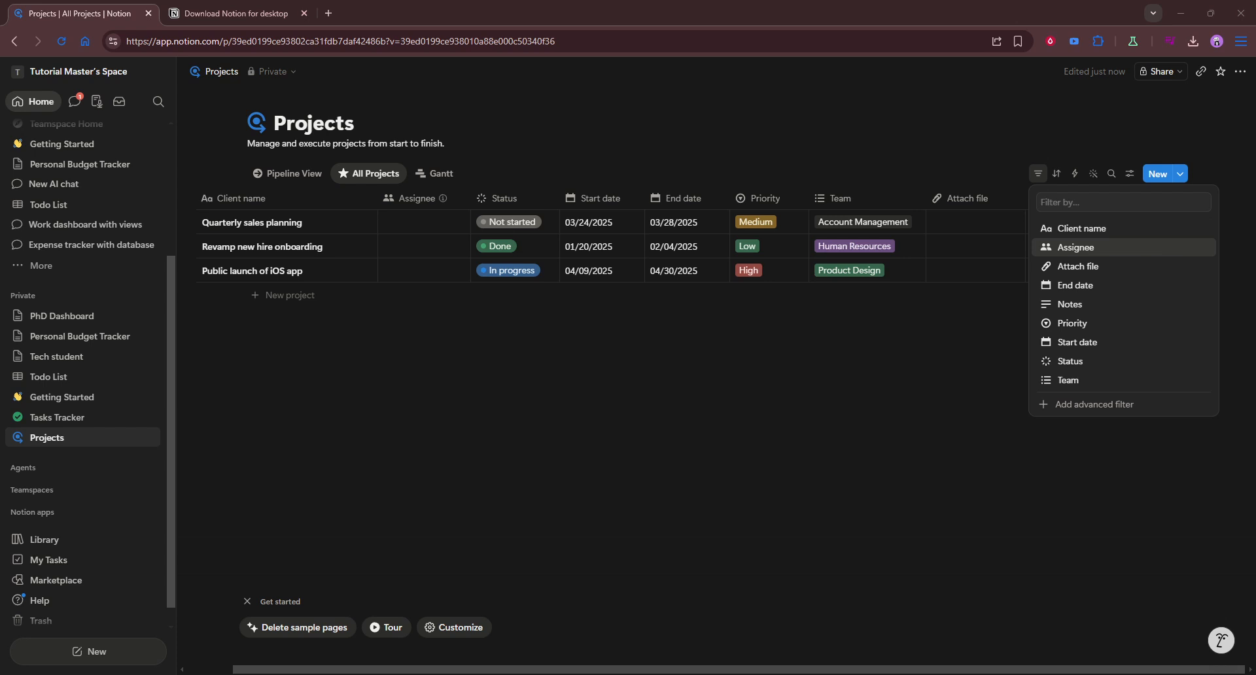
pyautogui.click(717, 399)
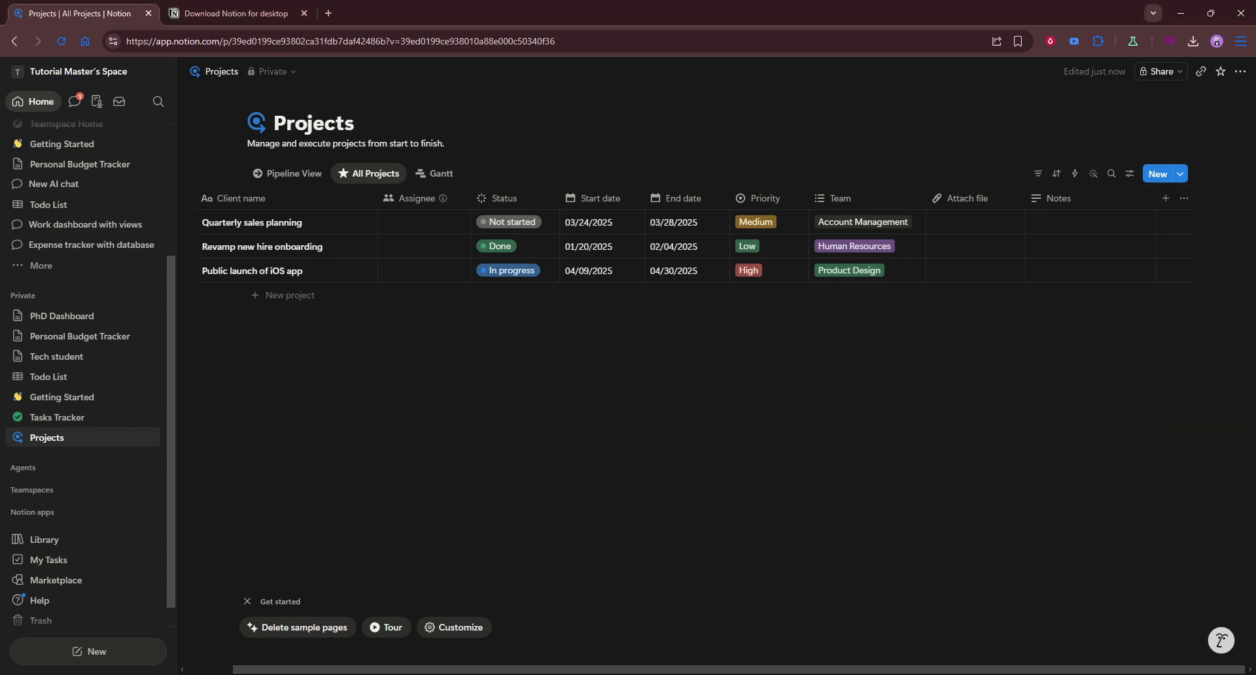